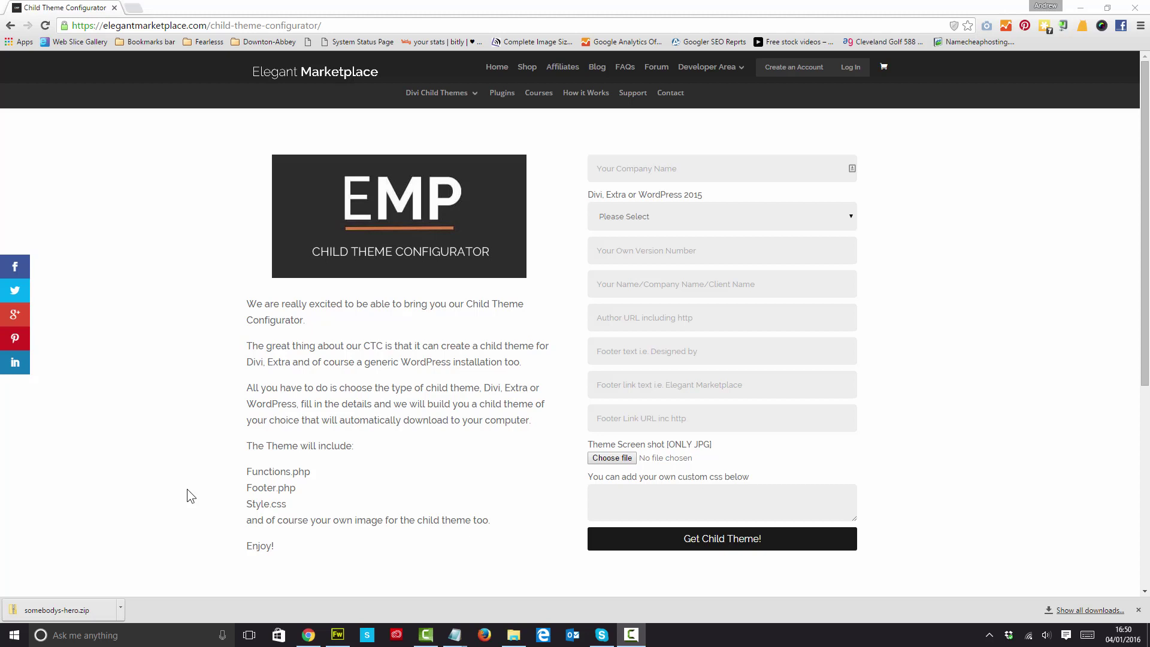
Enter company name Somebodys Hero, theme type Divi, version 1.01 and the author's name.
click(640, 167)
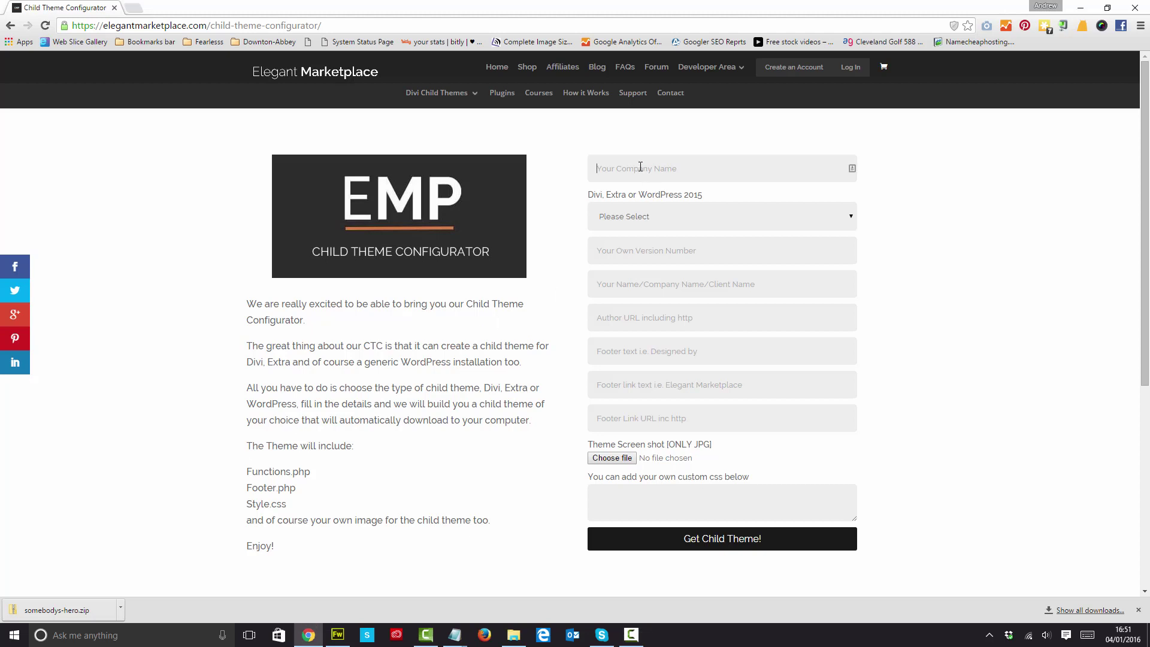
text(Some)
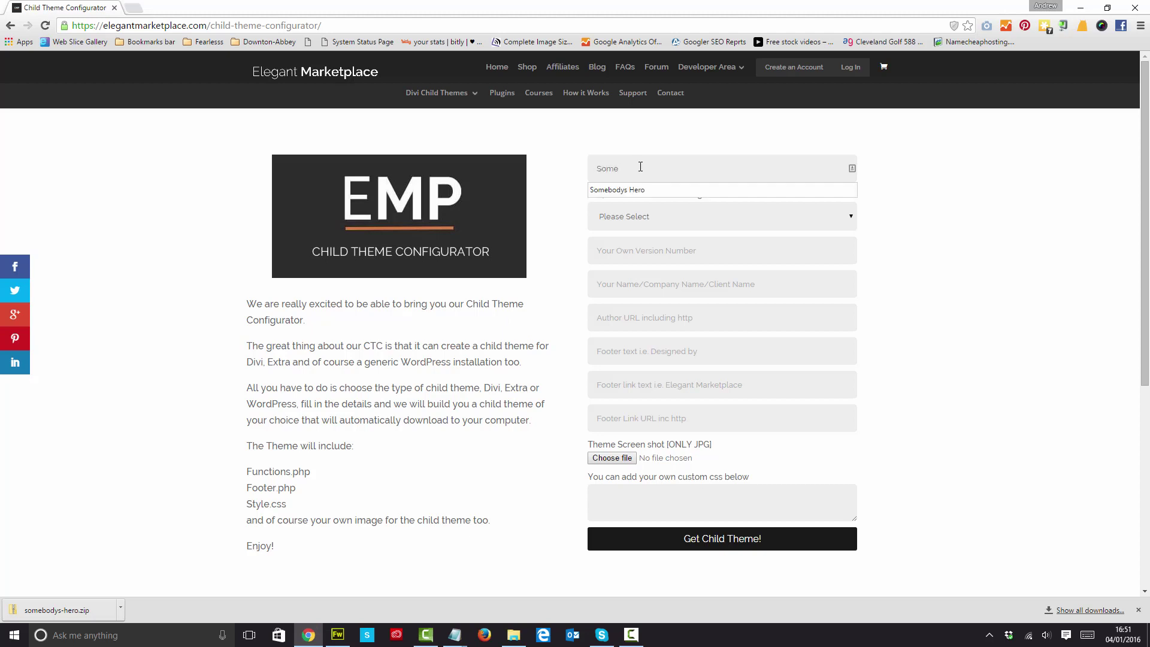
click(638, 189)
click(637, 212)
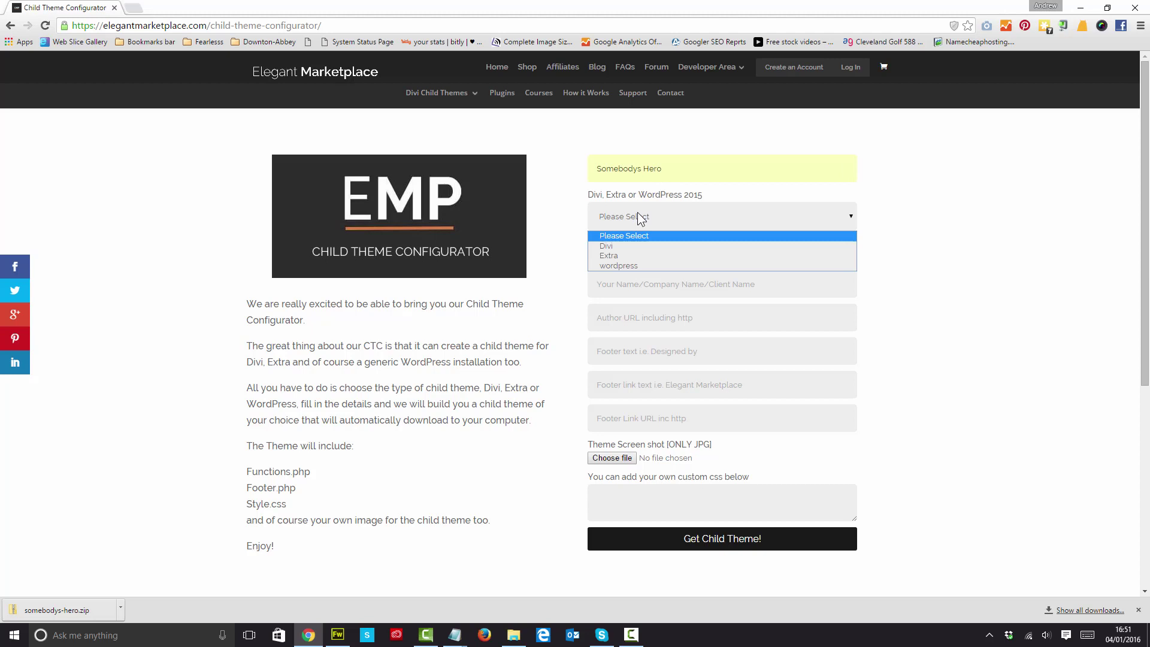
click(641, 246)
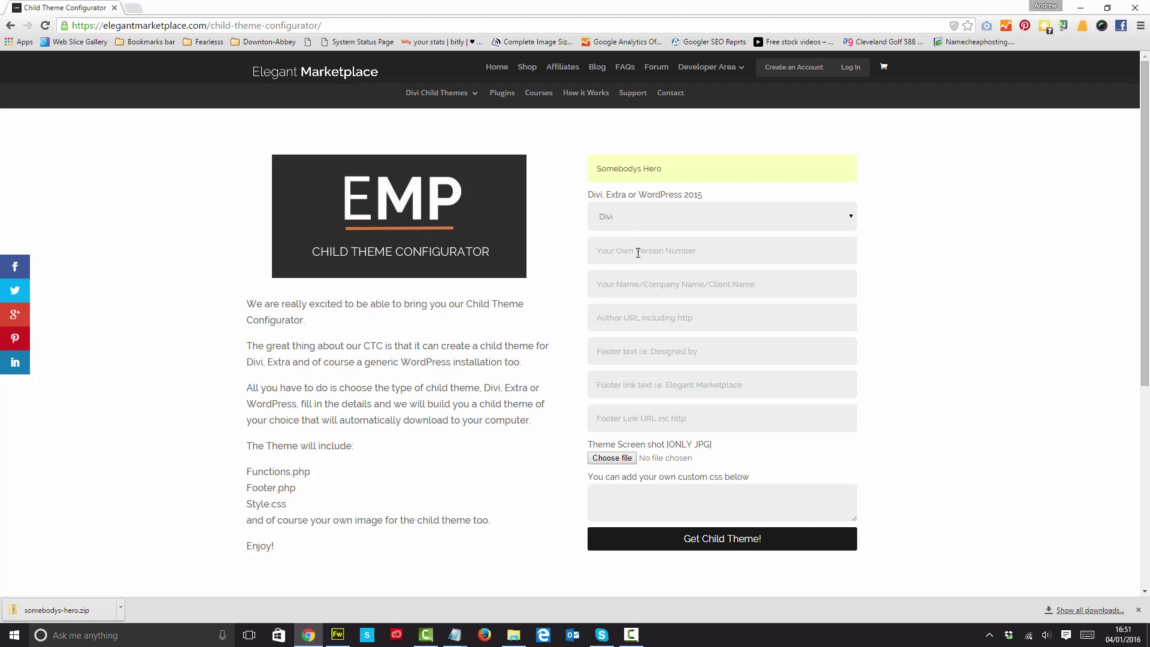
click(638, 252)
text(1.01)
text(Some)
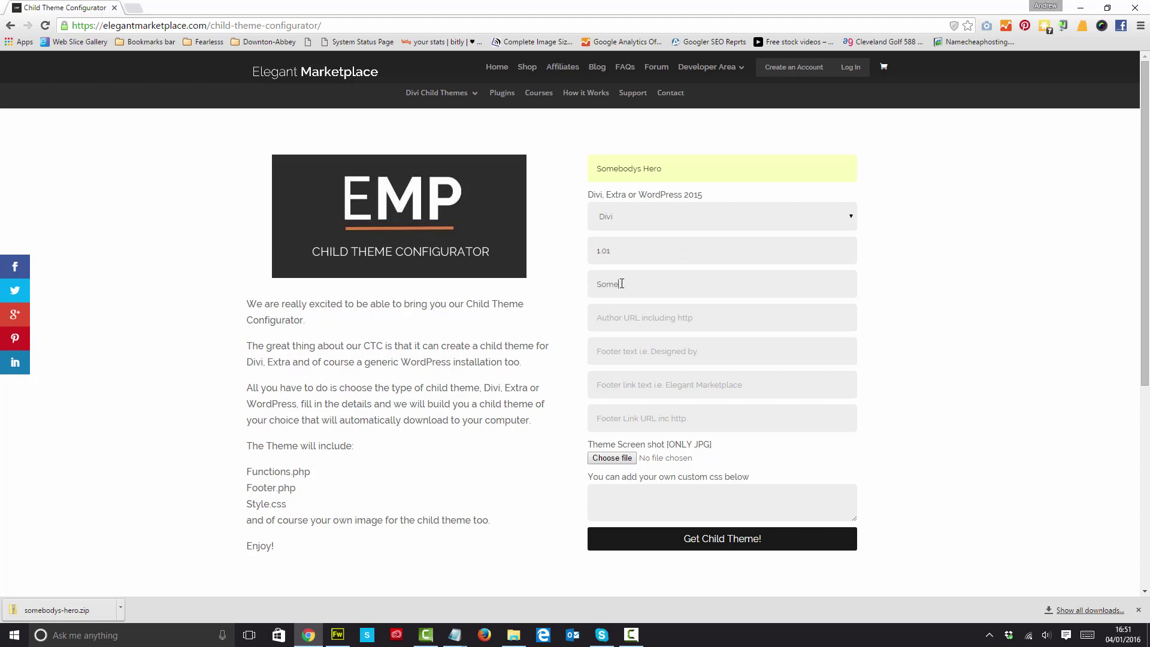
text(bodyshero)
key(Tab)
text(Andrew Palmer)
Set footer text to 'Designed By' and footer link text to 'Somebodyshero'.
click(639, 349)
text(Designed)
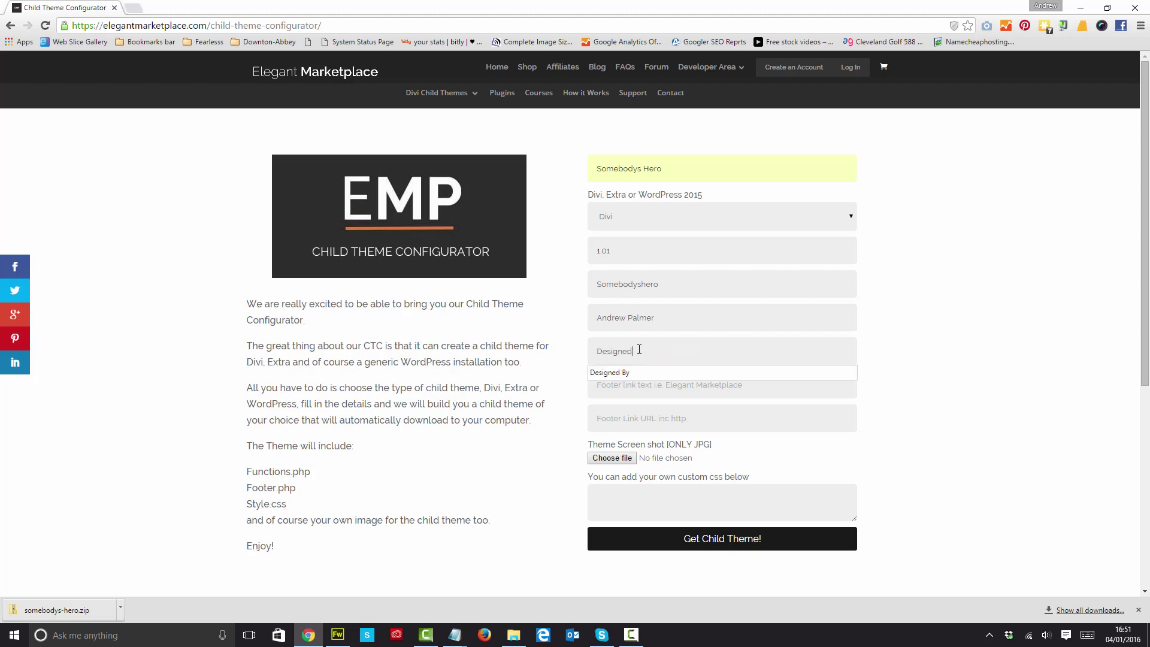
text( By)
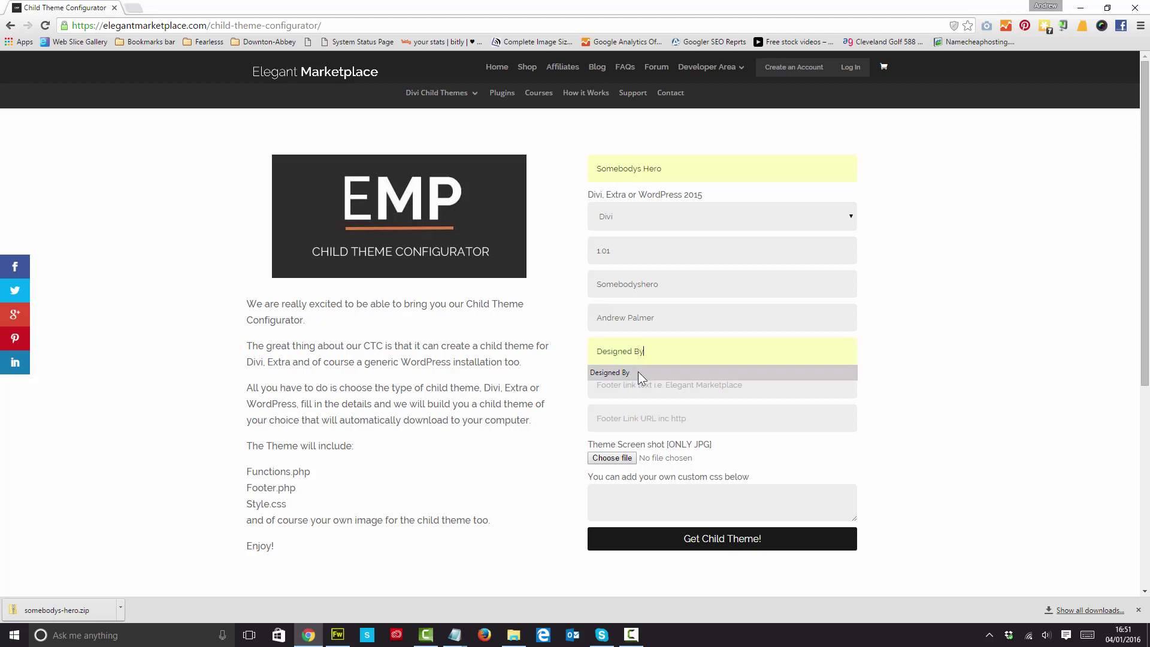
click(638, 372)
click(651, 387)
text(h)
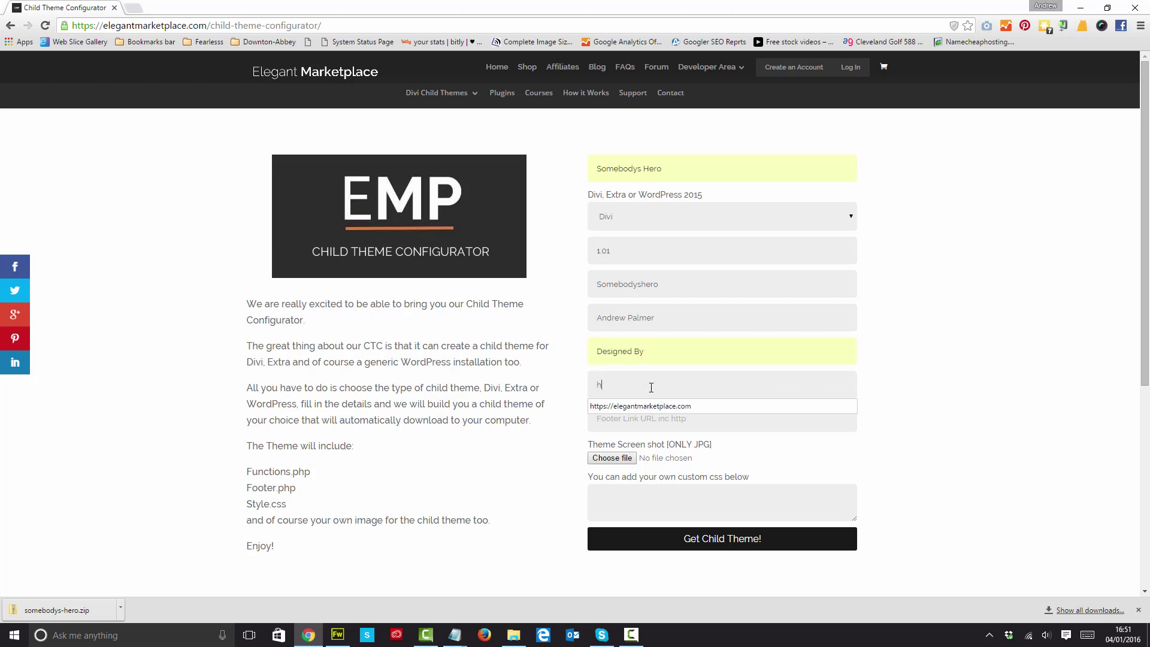
text(ttp://)
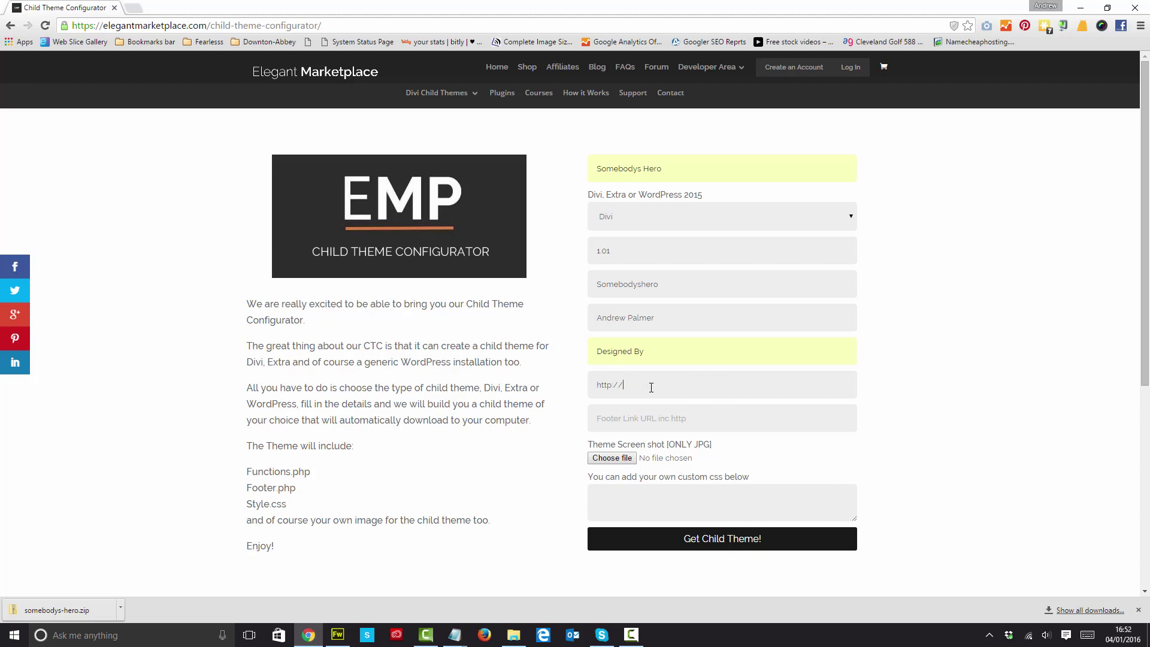
text(www.someboduyshero.co.uk)
click(685, 386)
key(BackSpace)
click(660, 389)
key(BackSpace)
click(663, 387)
text(e)
drag(743, 386, 563, 394)
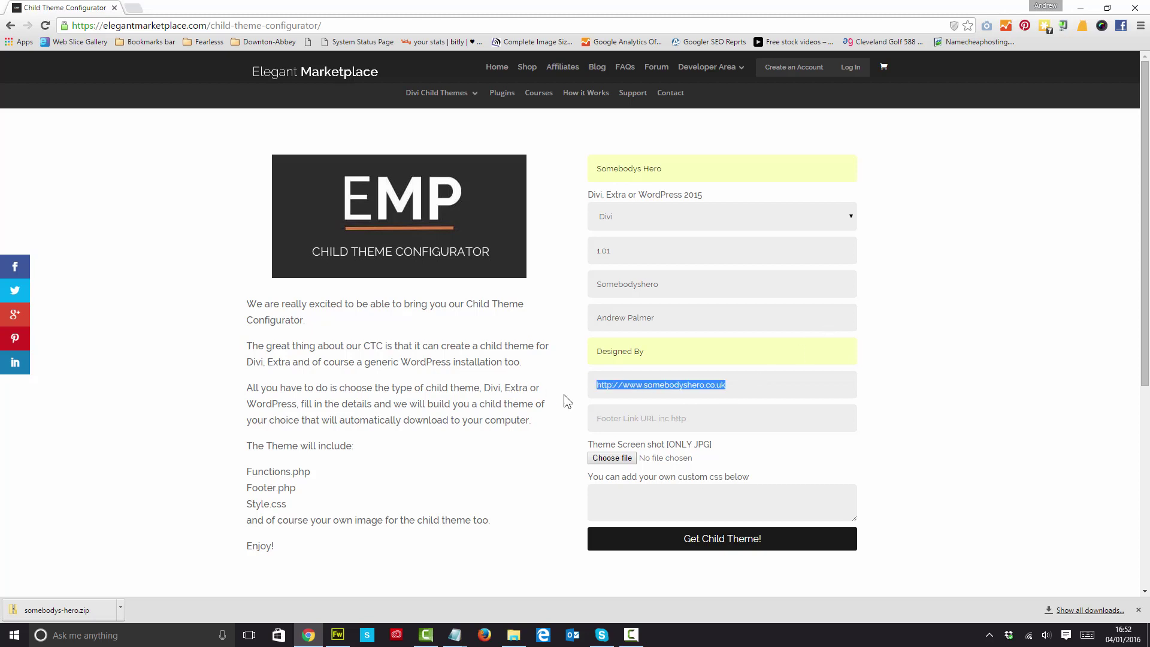
text(Somebodyshero)
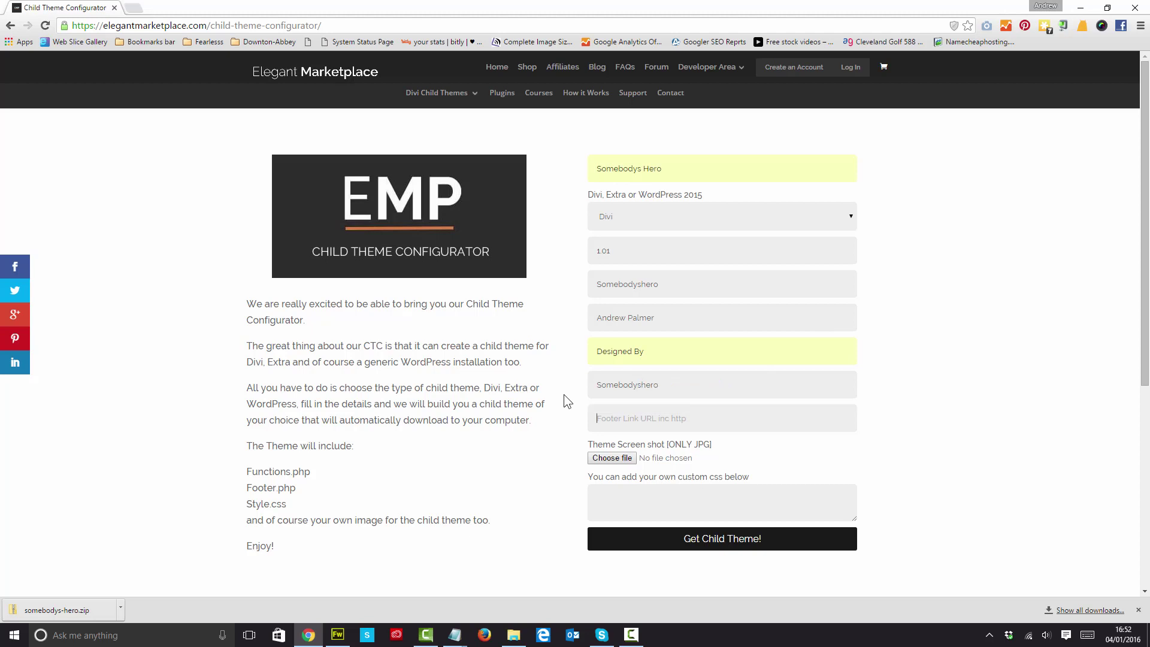
Set the footer link URL to somebodyshero.co.uk and browse for a screenshot image.
key(Tab)
text(http://)
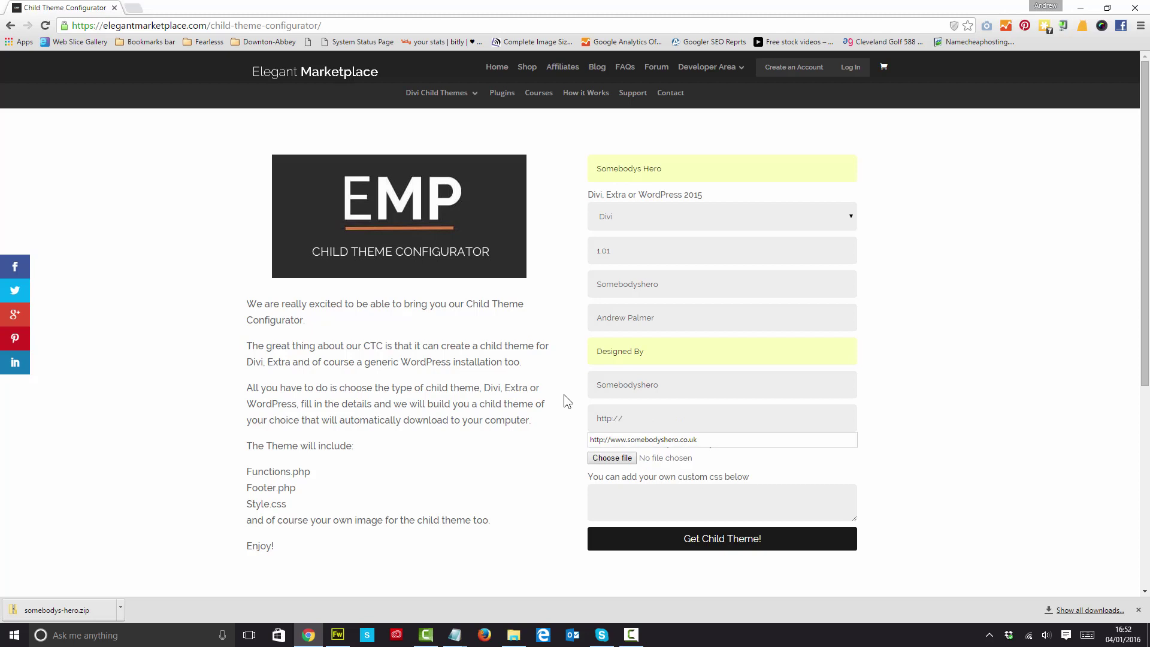
click(675, 441)
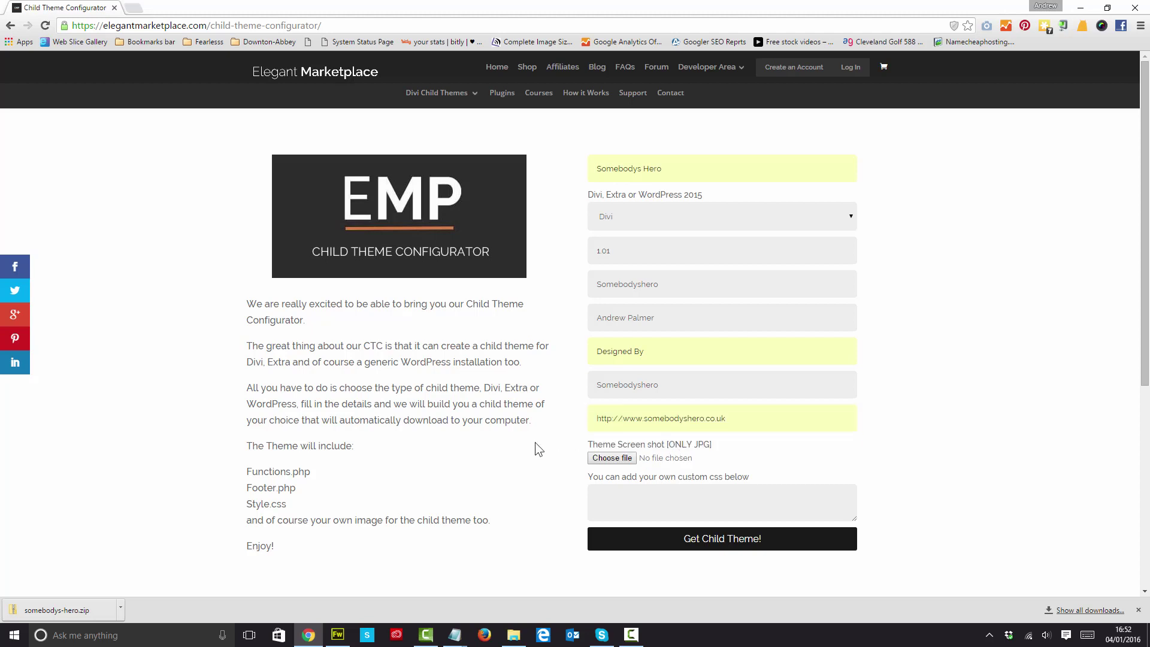
click(602, 458)
scroll(319, 192, down, 3)
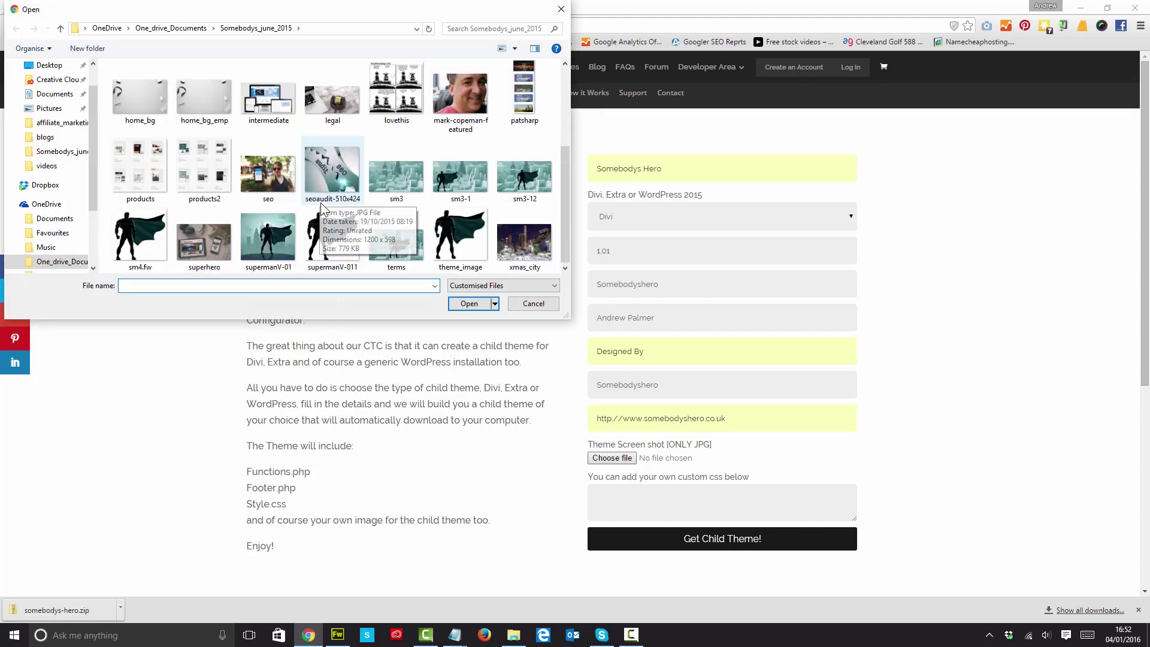
Choose theme_image.jpg as the child theme screenshot.
click(460, 236)
click(469, 303)
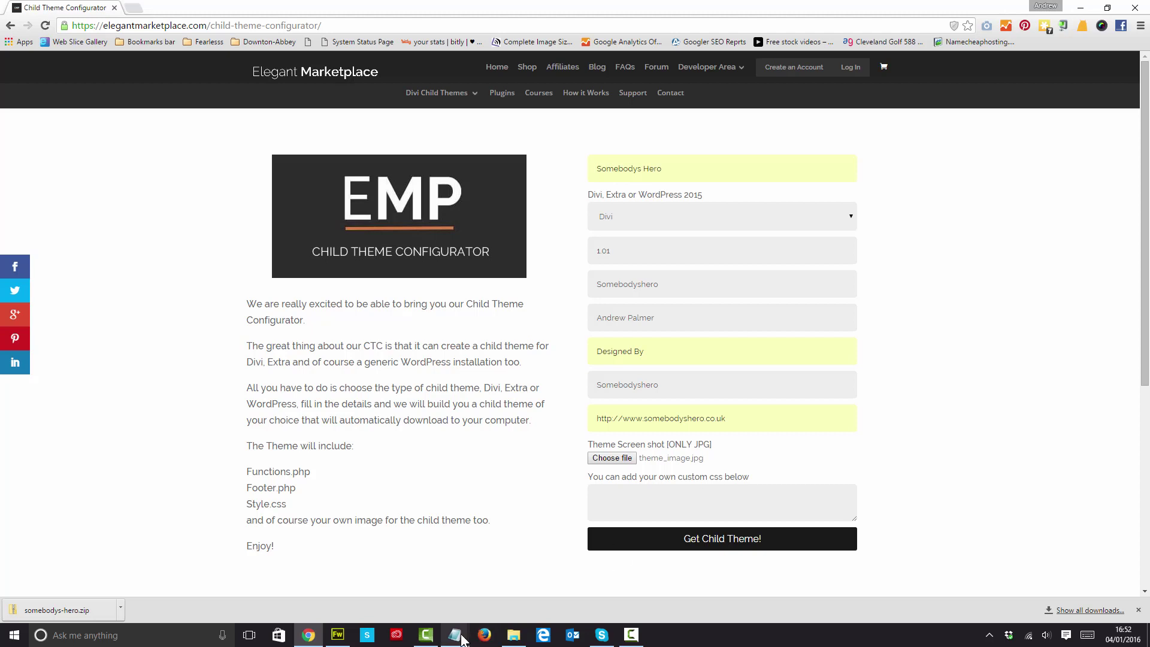
Copy the prepared CSS rules from Notepad into the configurator's custom CSS box.
mouse_move(464, 634)
click(519, 584)
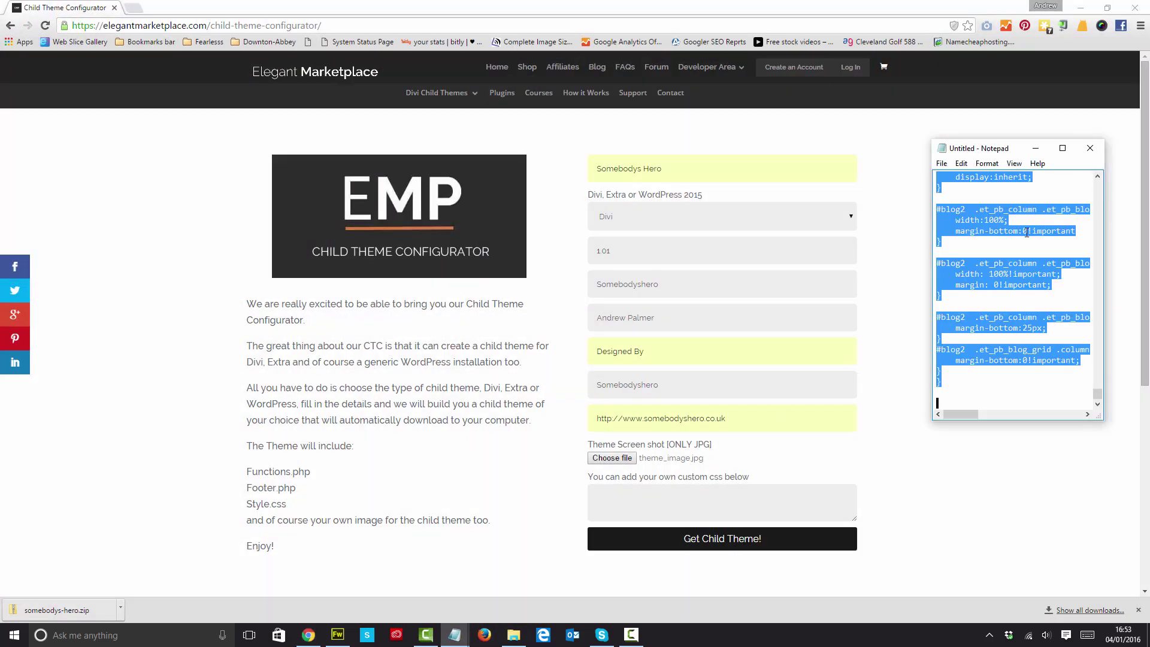
right_click(965, 227)
click(923, 263)
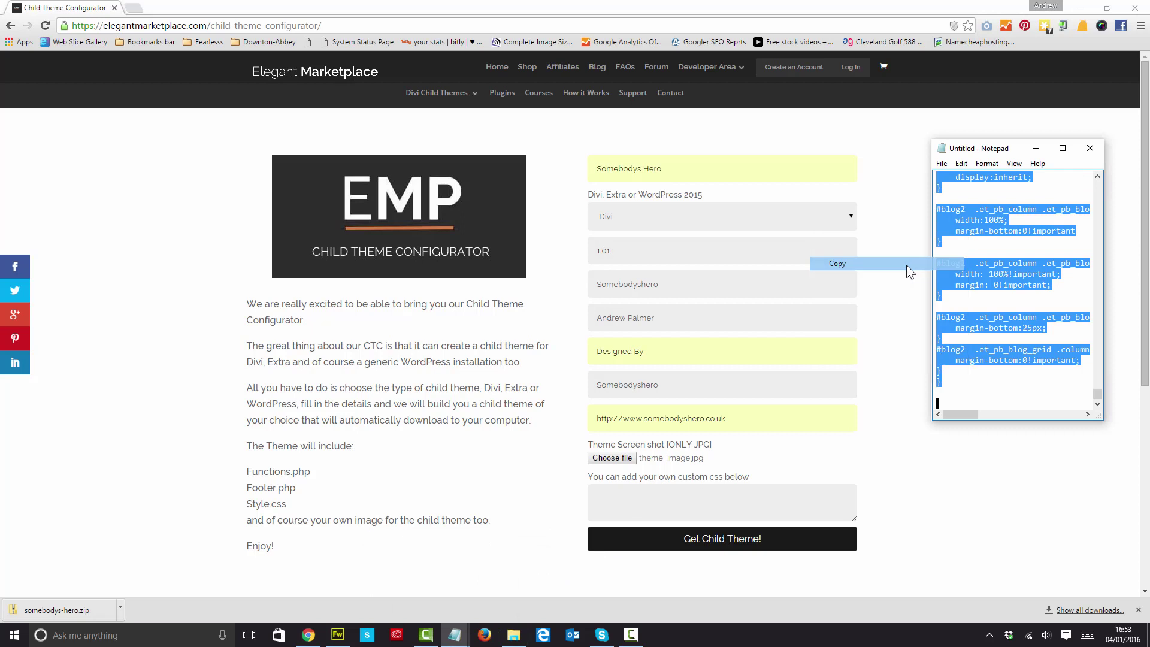
click(697, 502)
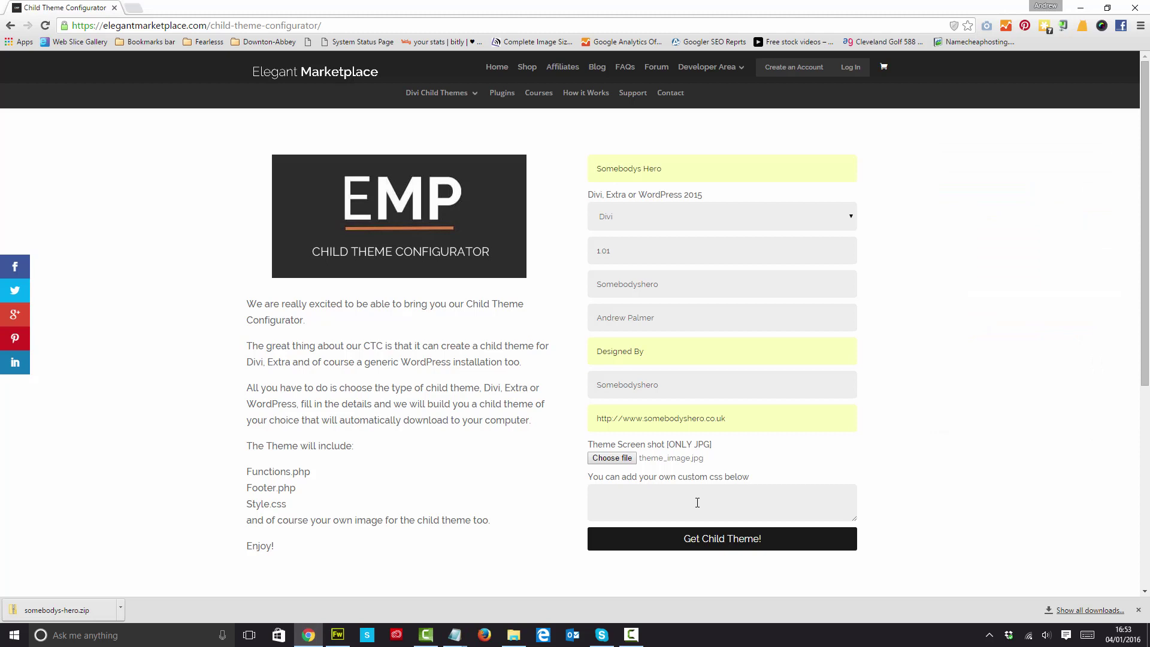
key(ctrl+v)
scroll(680, 502, up, 3)
scroll(680, 502, up, 8)
middle_click(680, 502)
click(702, 507)
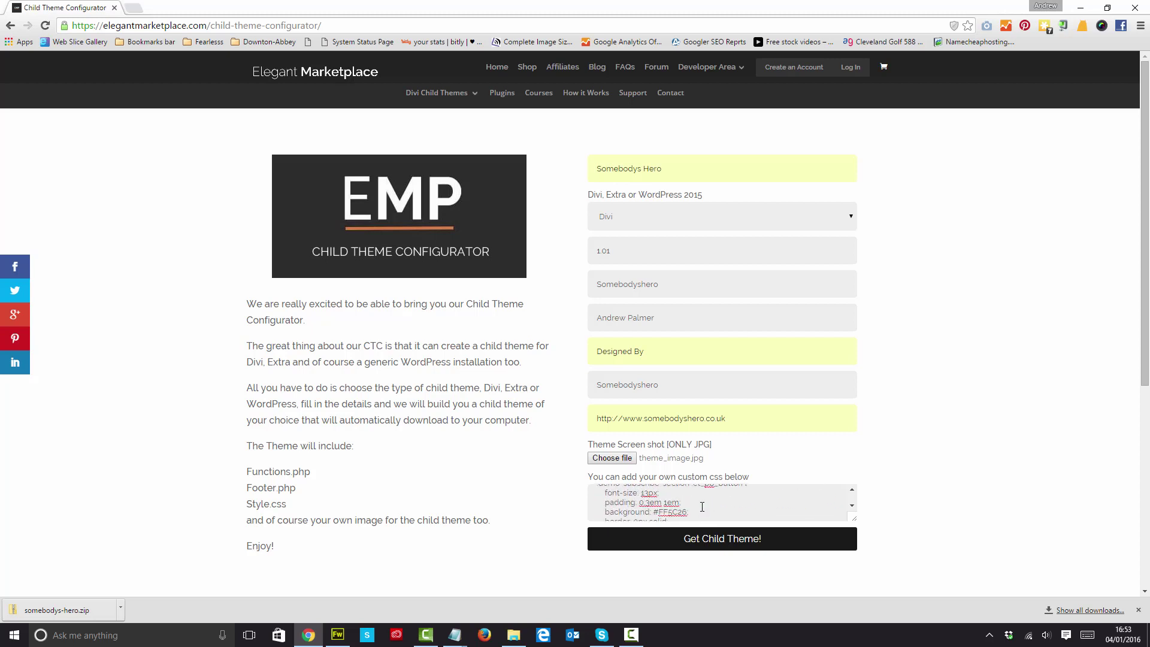
scroll(702, 506, down, 5)
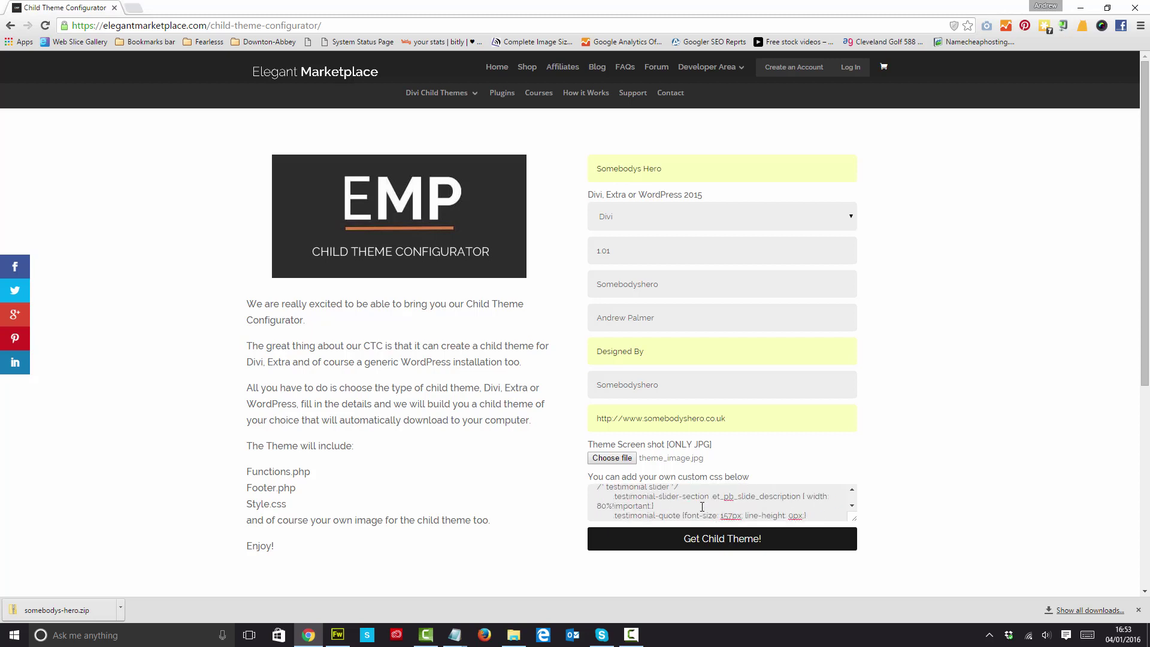
Generate the child theme, download somebodys-hero.zip and show it in its folder.
click(723, 542)
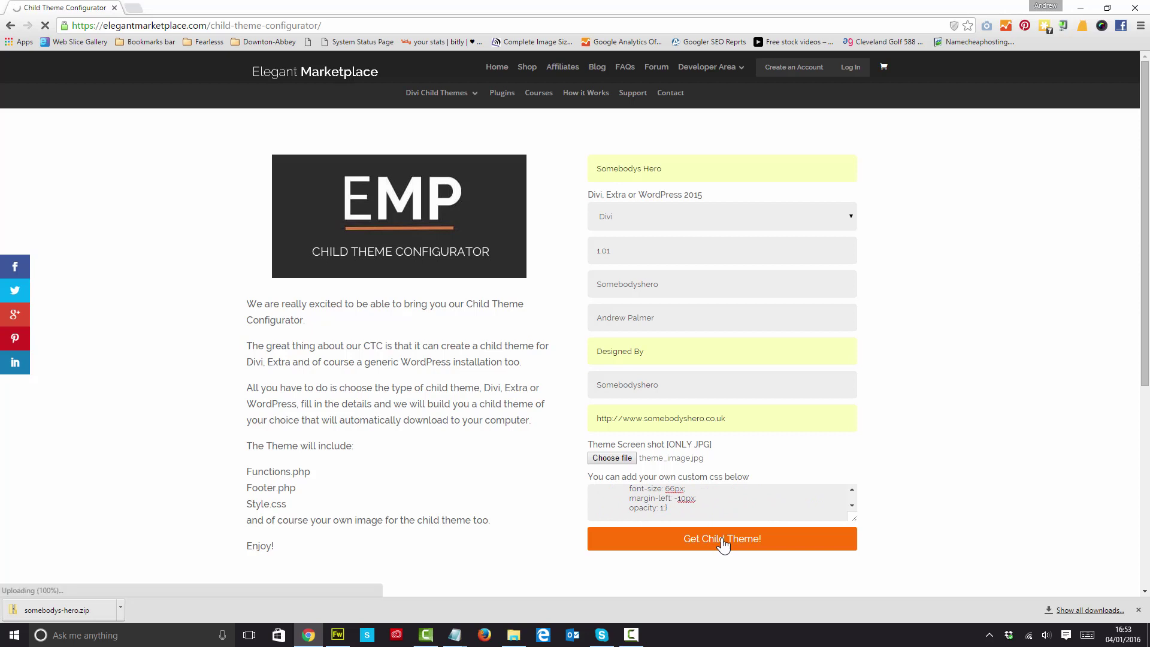
click(121, 616)
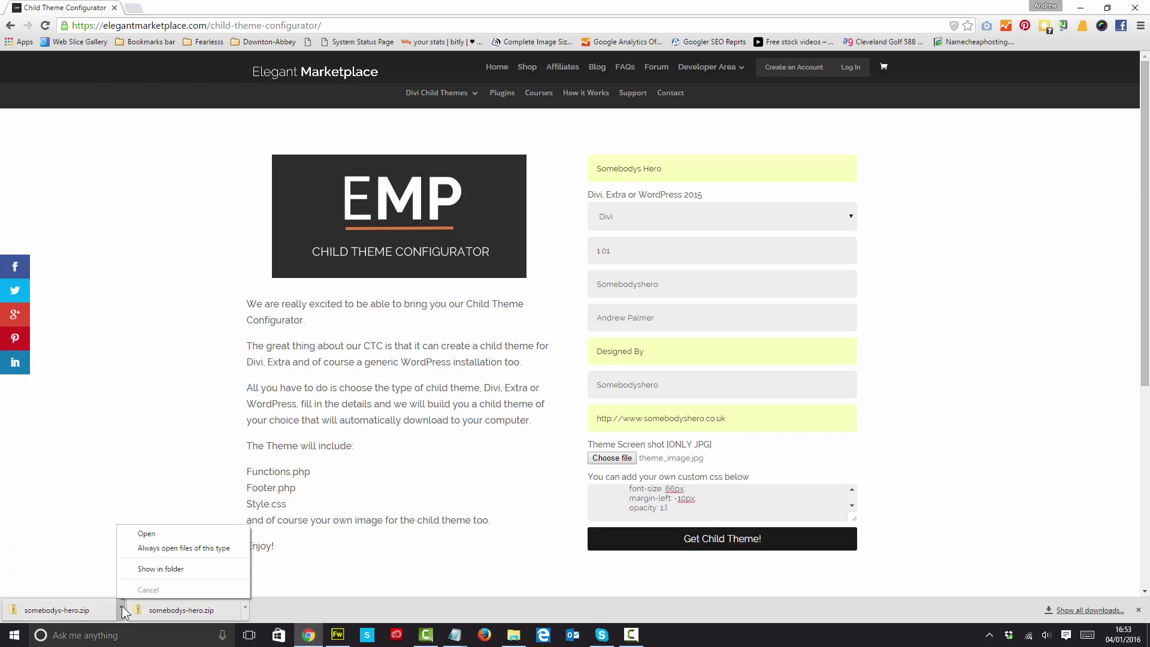
click(135, 570)
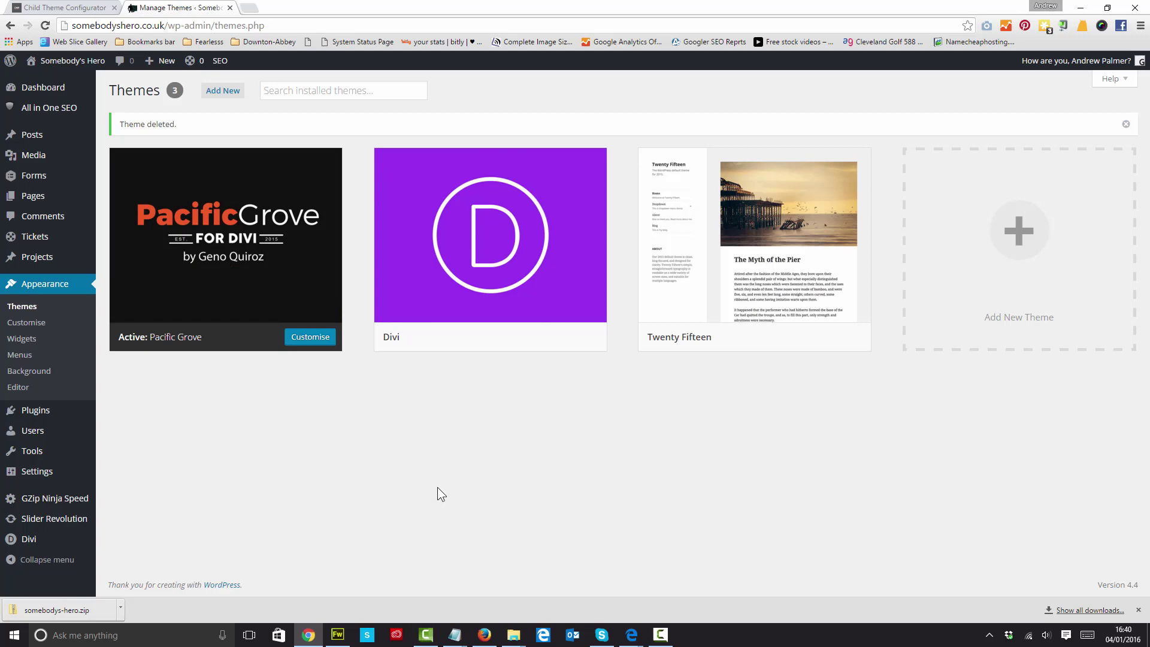
Open WordPress's Add New theme page from Appearance > Themes.
mouse_move(509, 267)
click(224, 92)
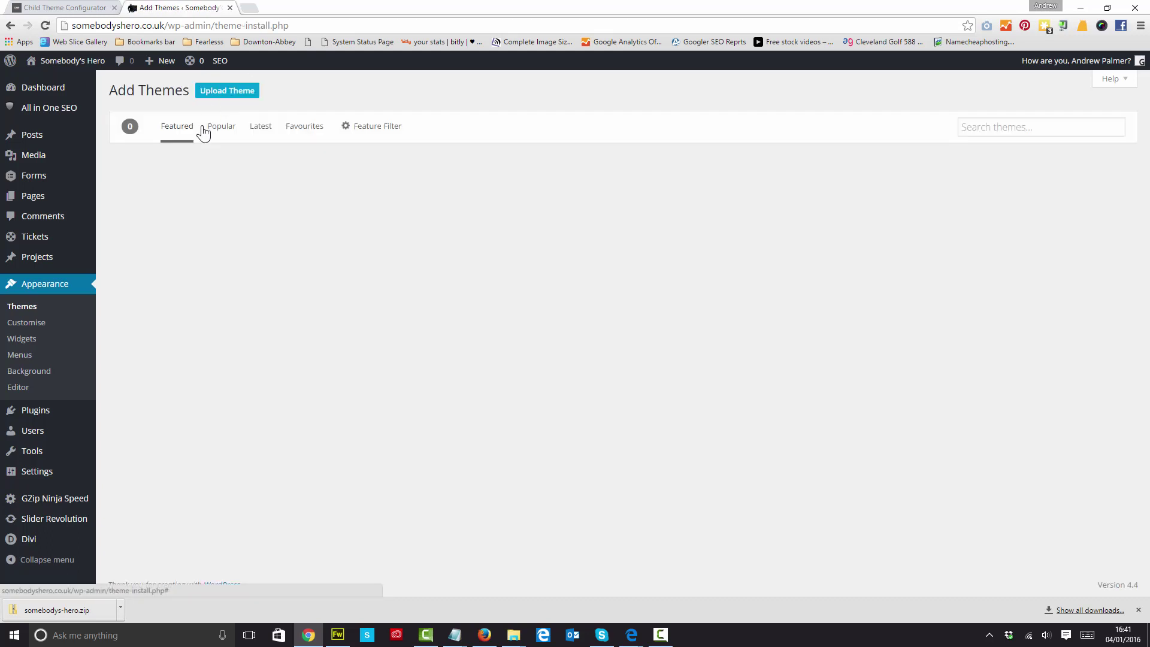
Upload somebodys-hero.zip as a theme and install it.
click(227, 91)
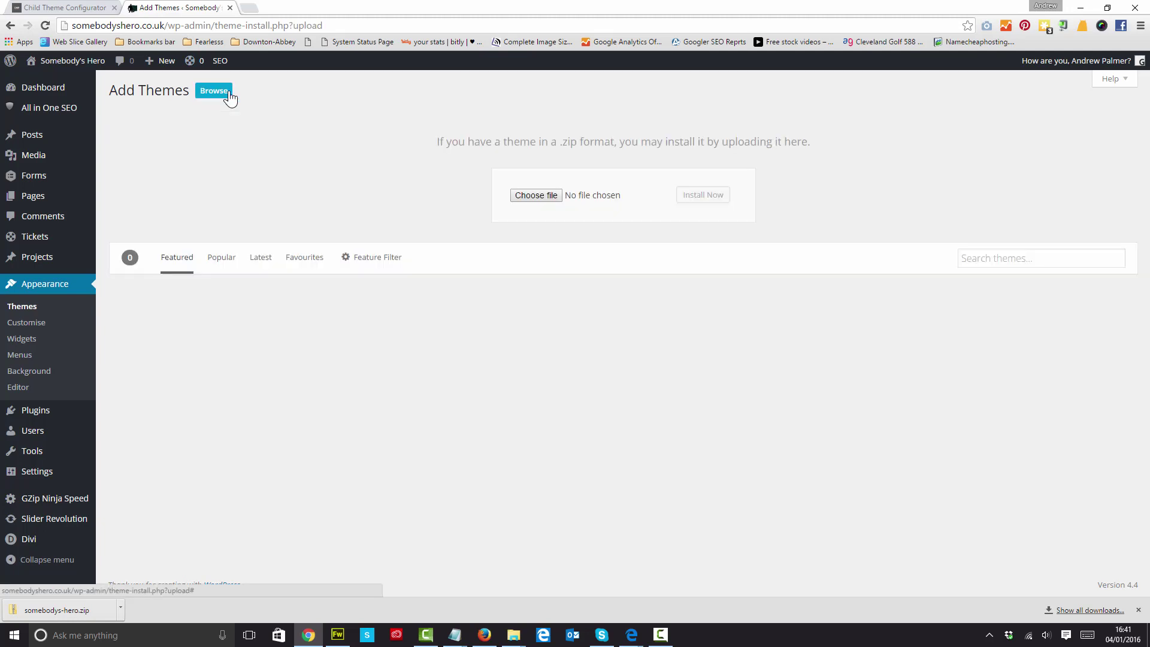
click(515, 197)
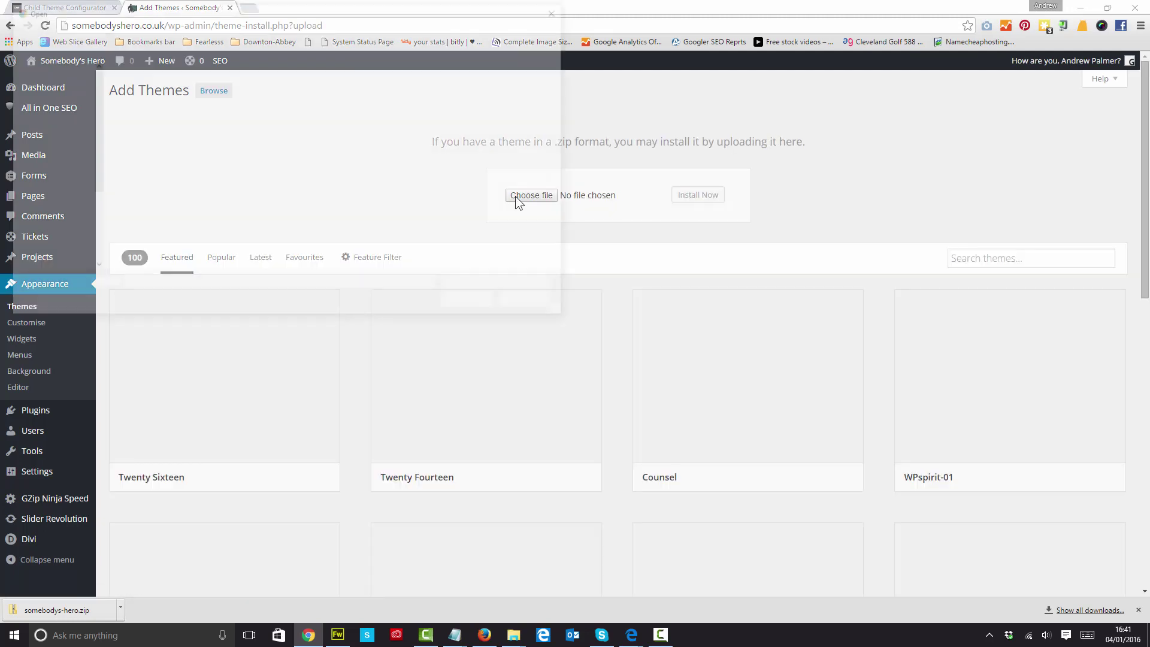
click(411, 186)
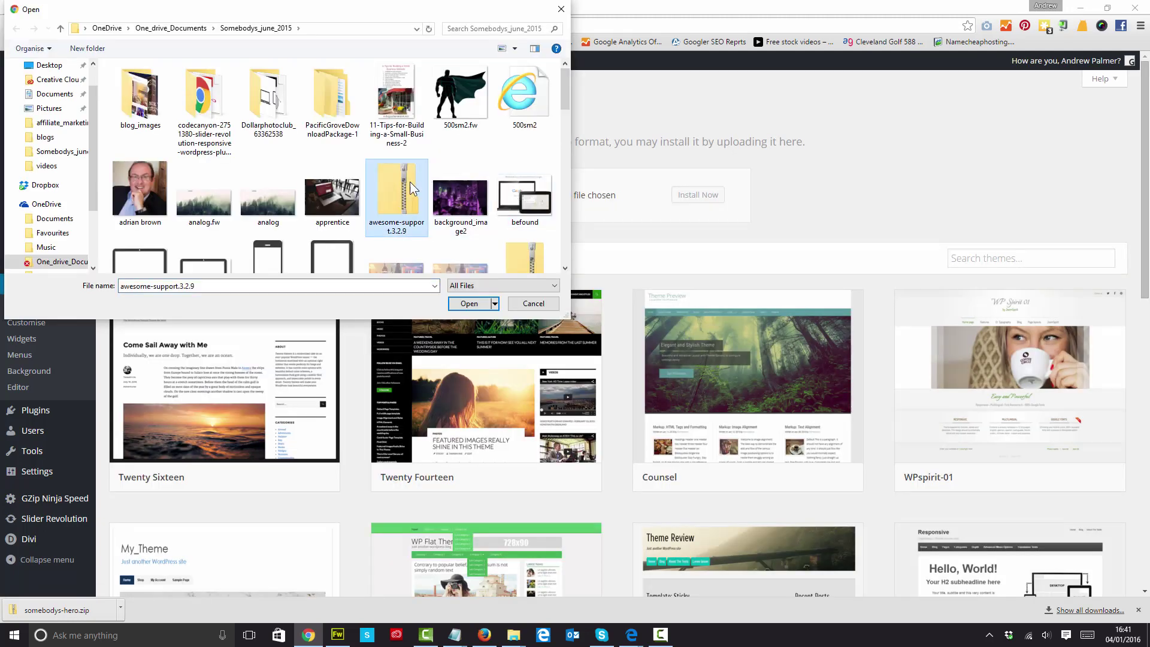
scroll(410, 181, down, 6)
click(308, 168)
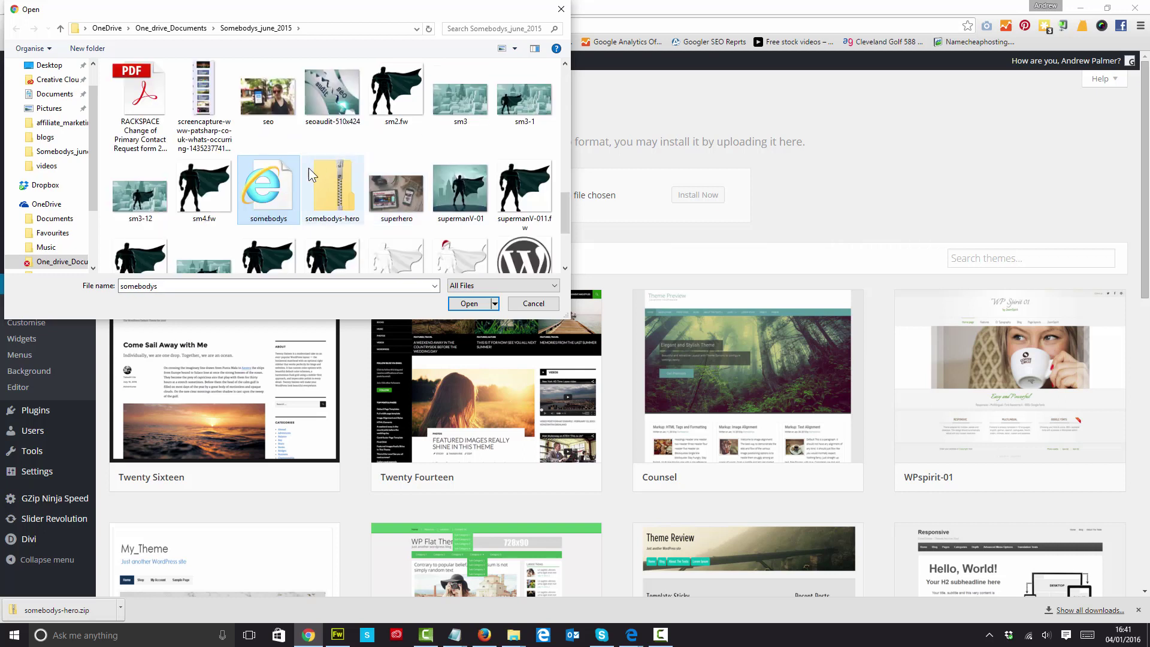
click(469, 303)
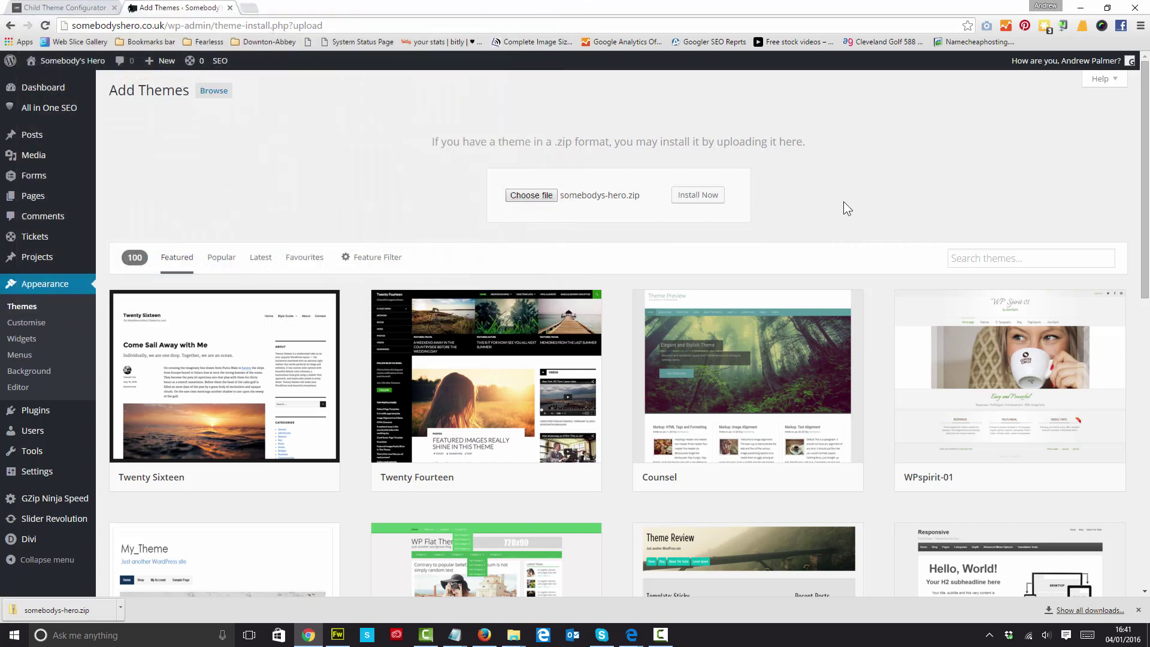
click(709, 197)
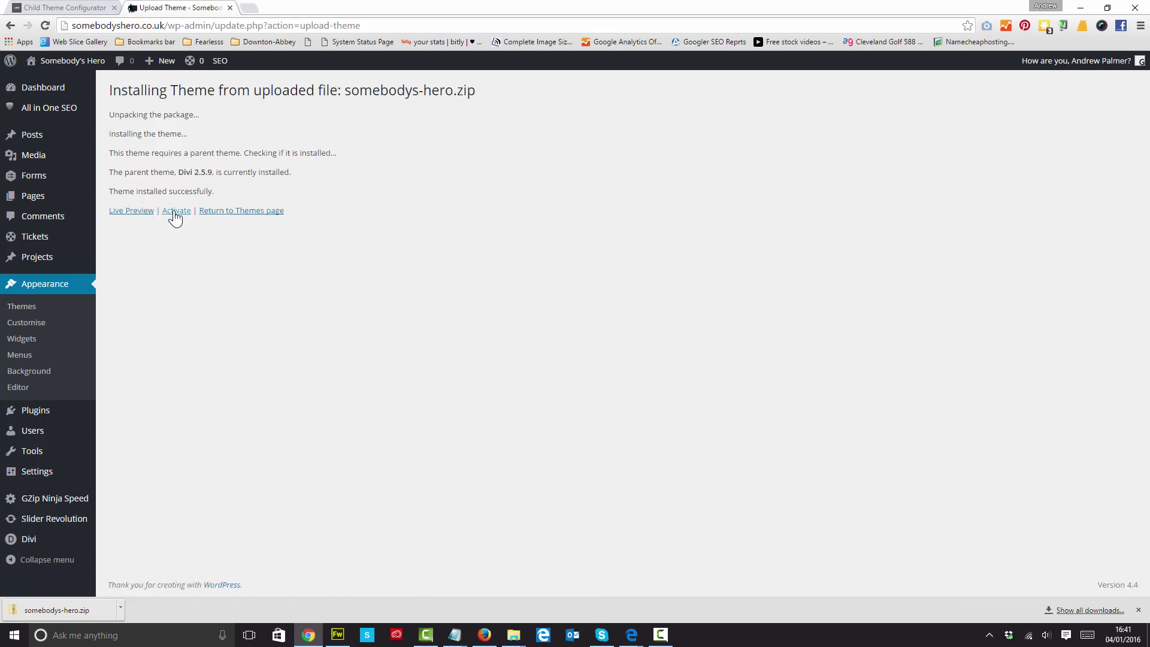
Activate Somebodys Hero and check its theme details, Divi child theme version 1.01.
click(175, 212)
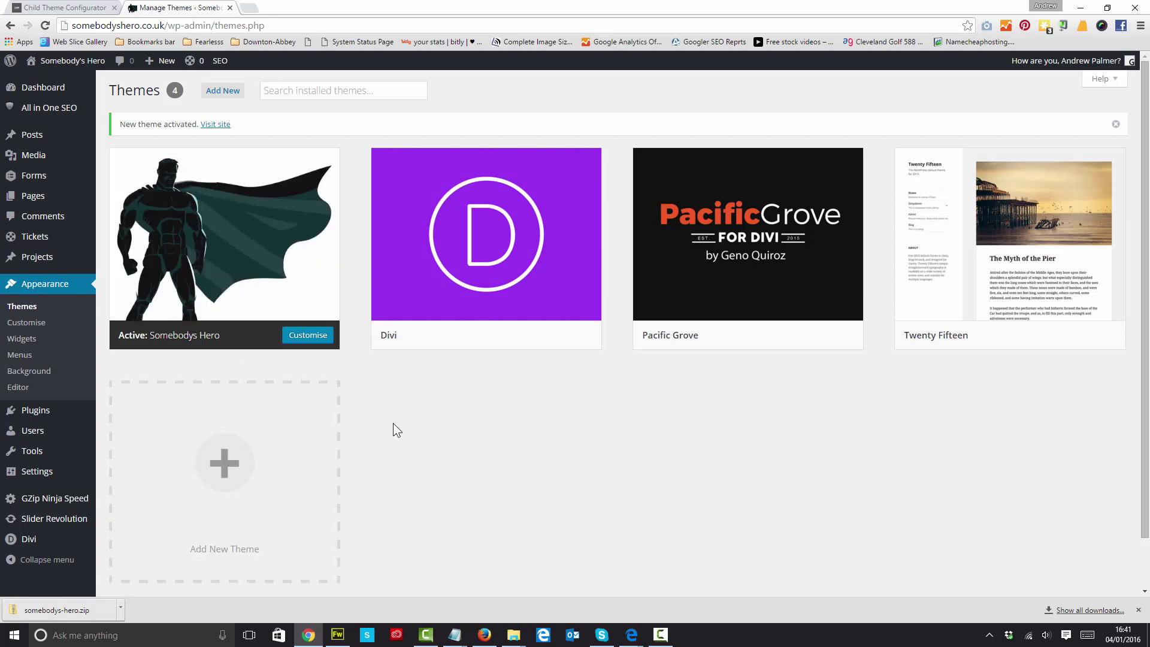
click(237, 238)
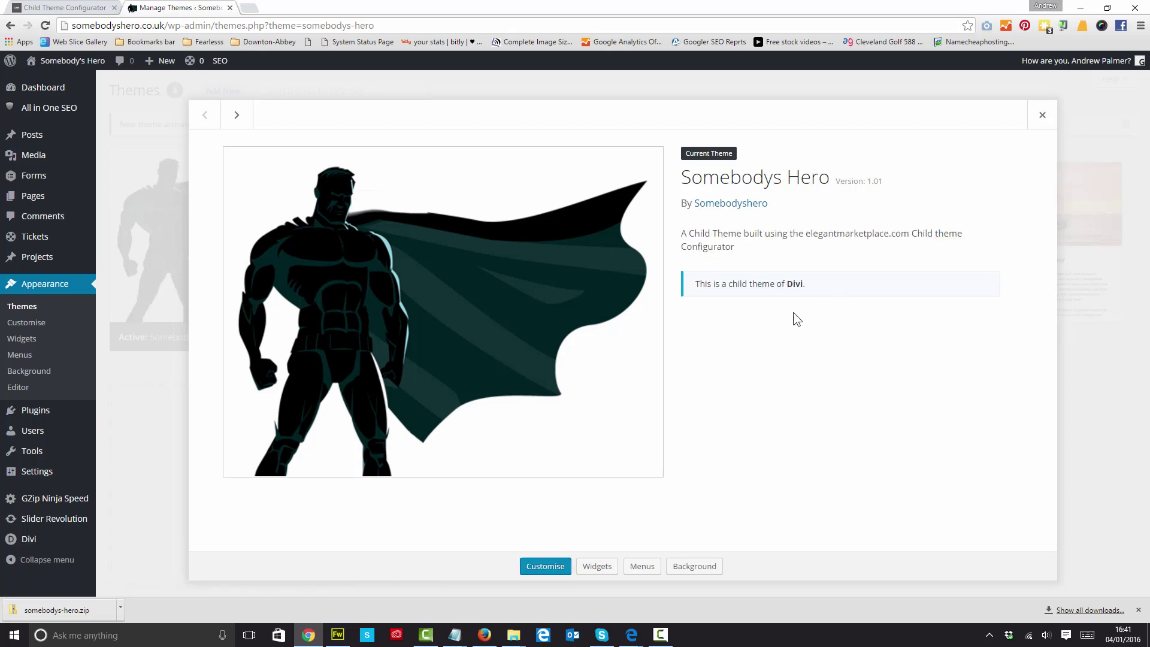
click(1043, 118)
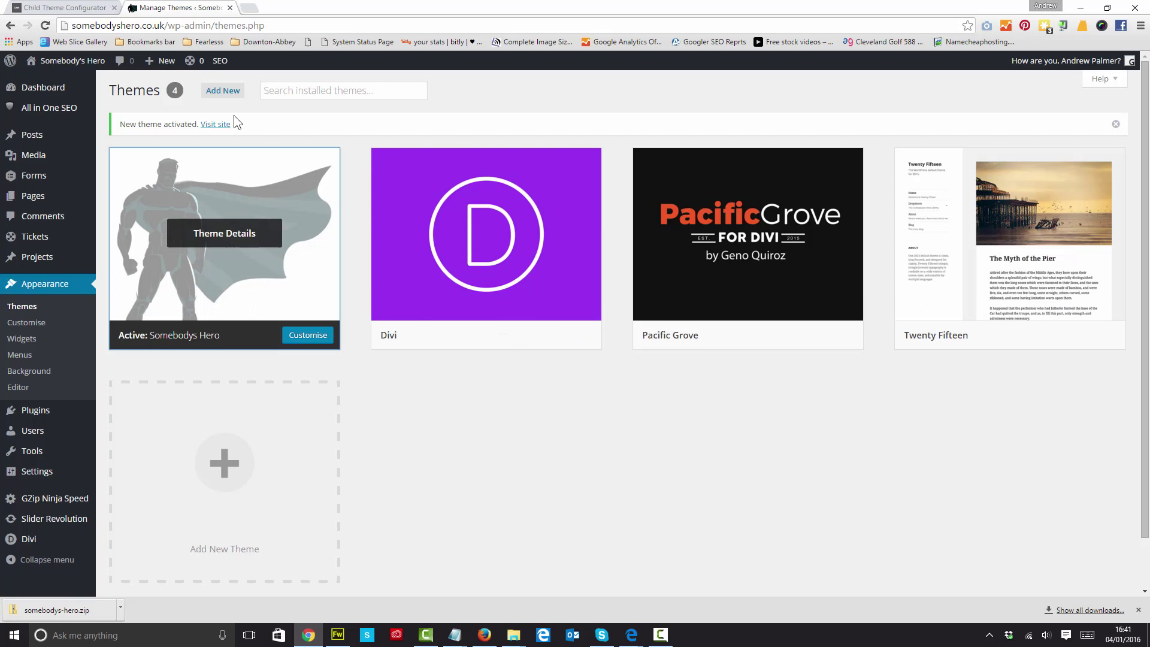
View the live homepage with Somebodys Hero, then return to the admin Dashboard.
click(215, 124)
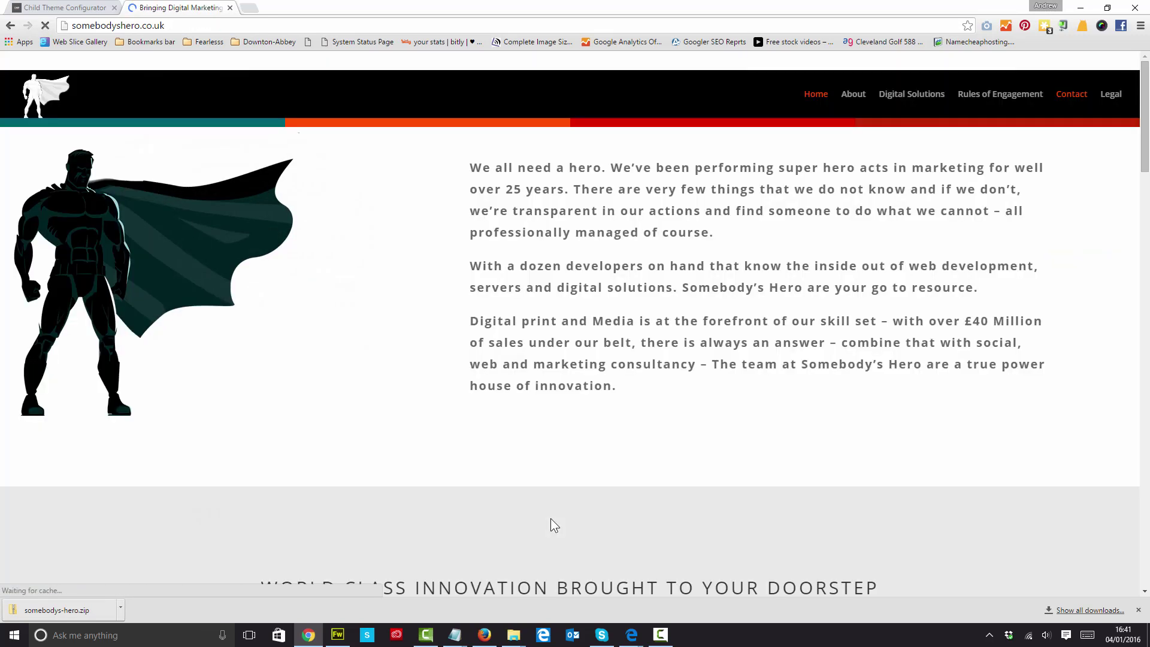
scroll(571, 466, down, 7)
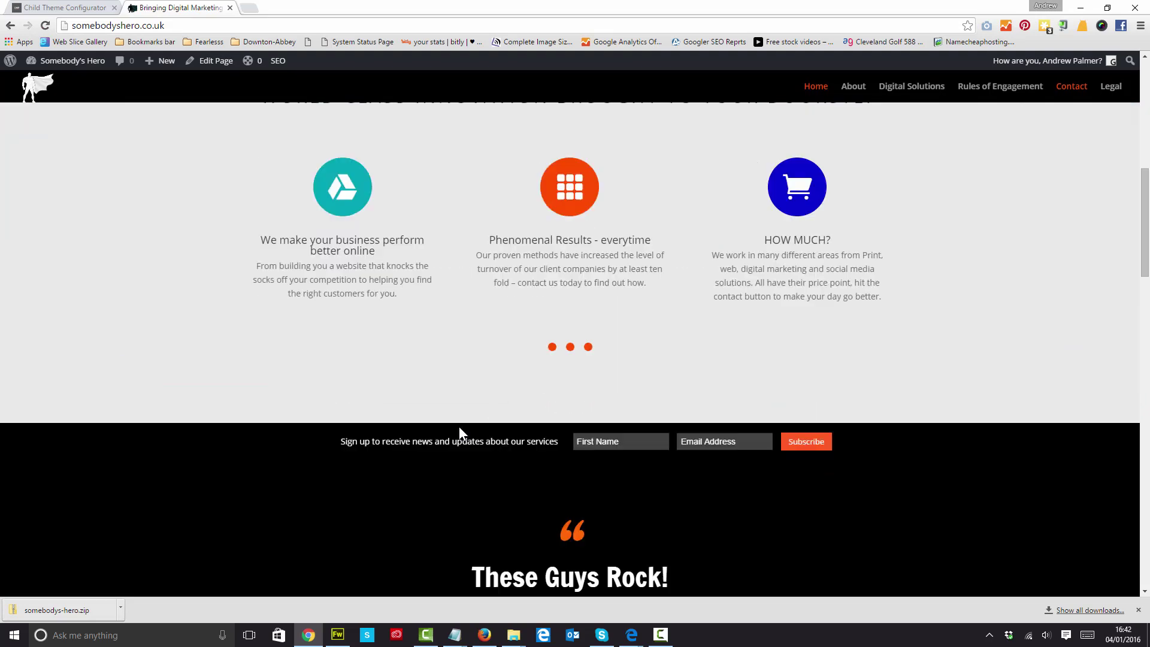
scroll(423, 501, down, 10)
scroll(423, 501, up, 15)
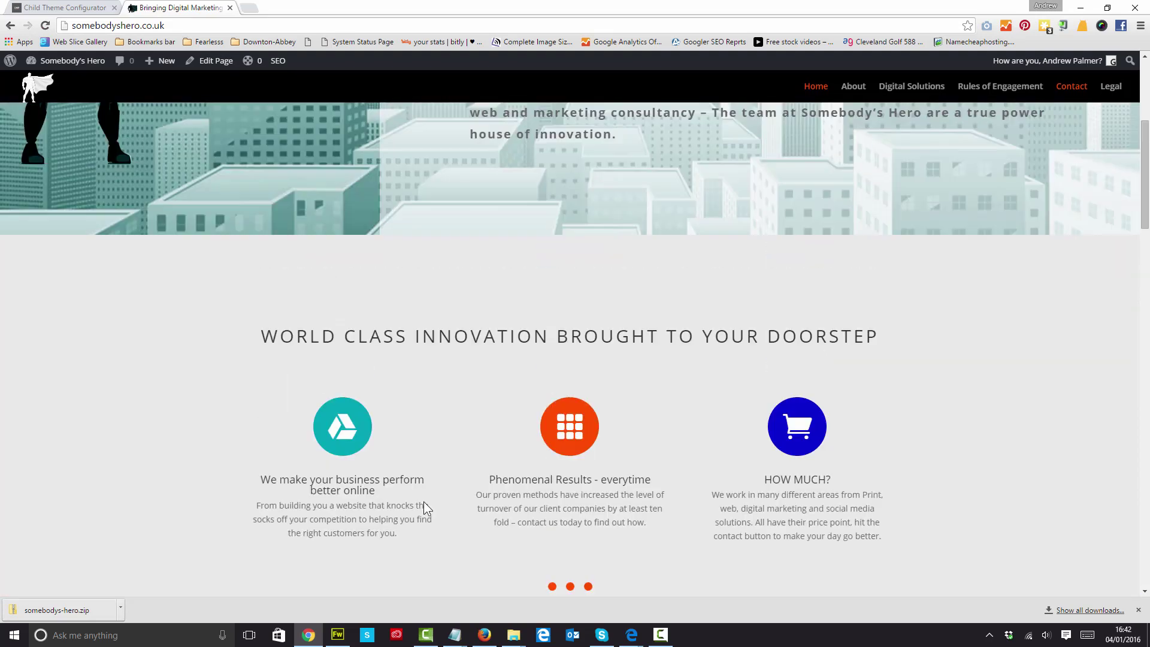
scroll(423, 501, up, 5)
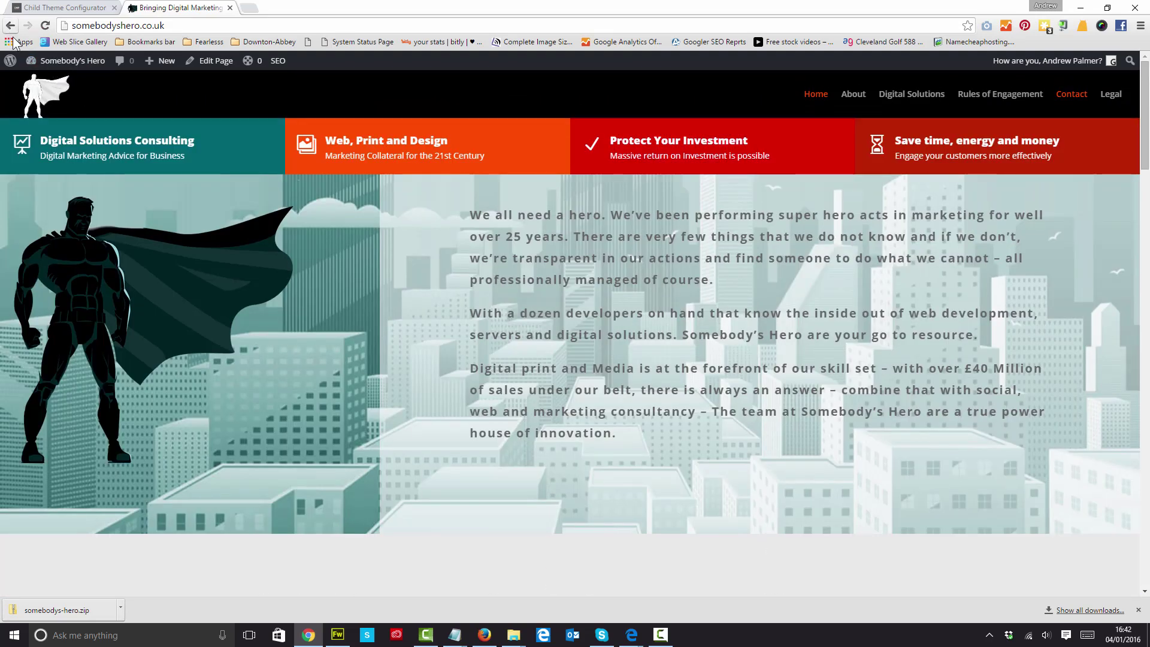
click(37, 77)
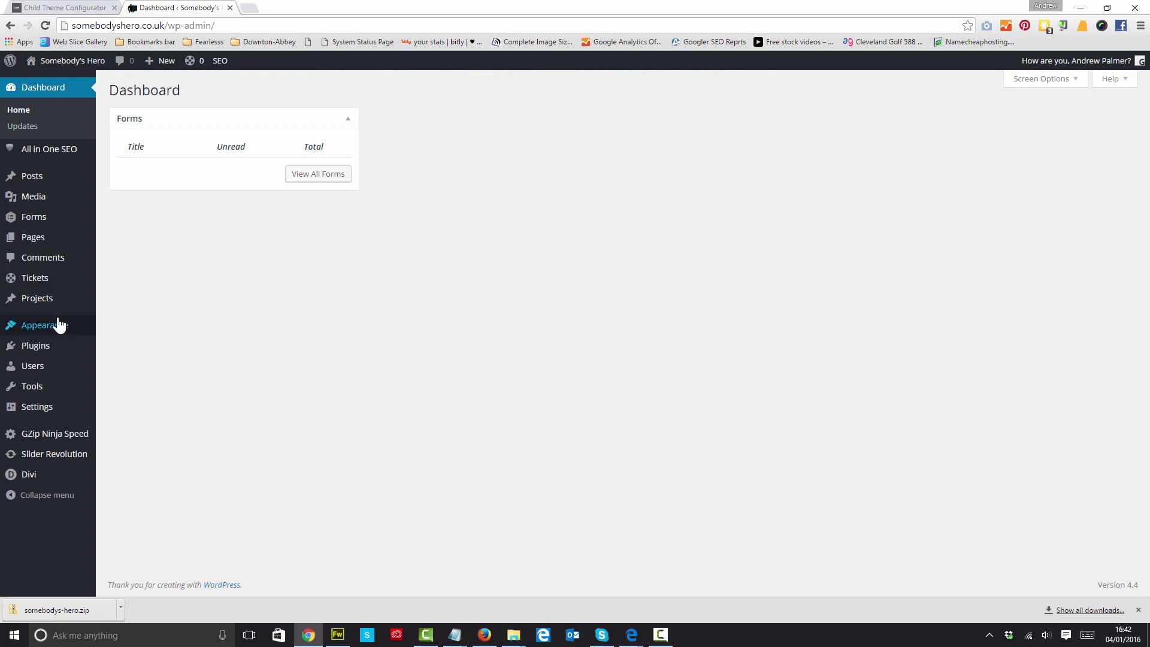
In Appearance > Themes, review Somebodys Hero's details, then reactivate Pacific Grove.
click(108, 327)
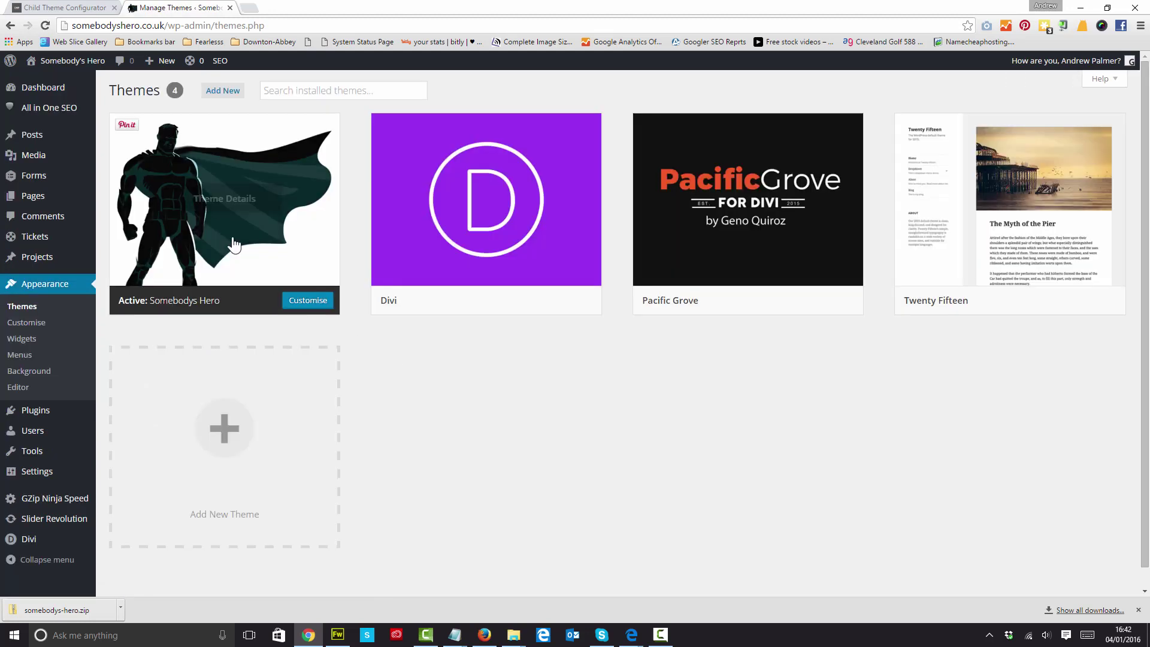
click(222, 237)
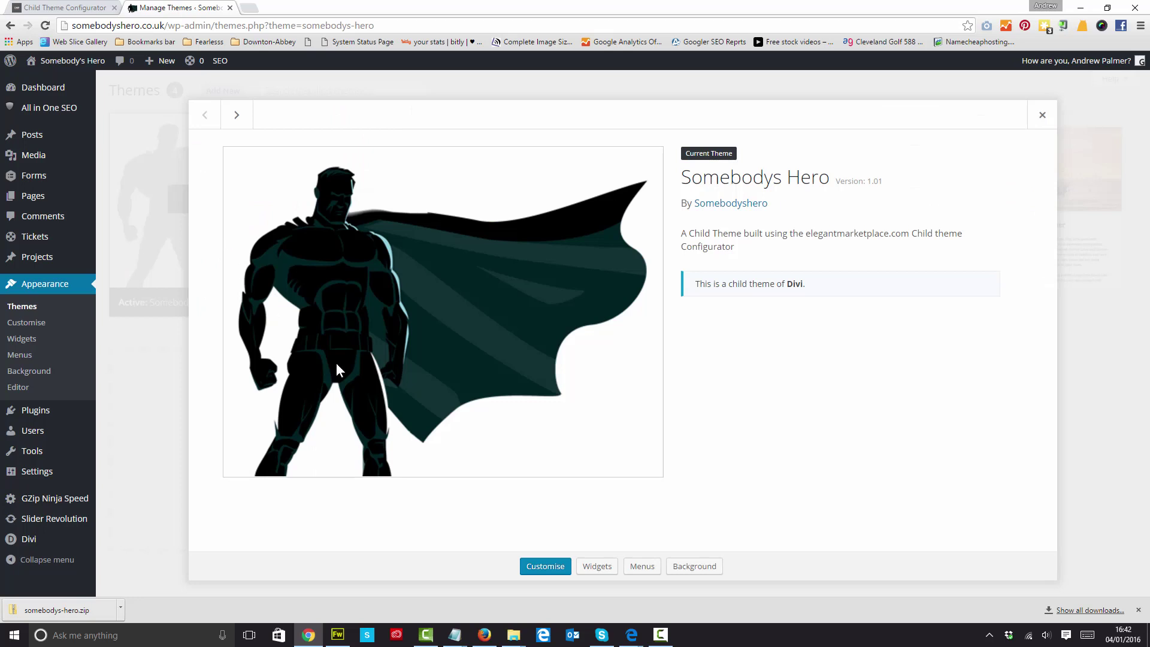
click(1042, 115)
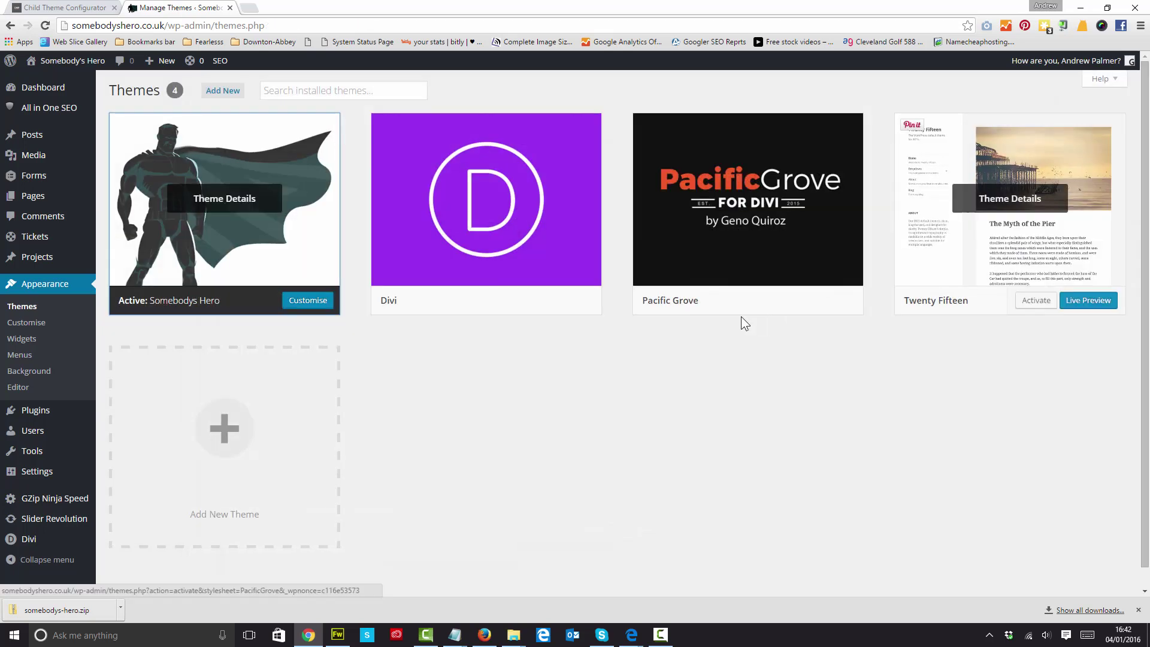
mouse_move(714, 223)
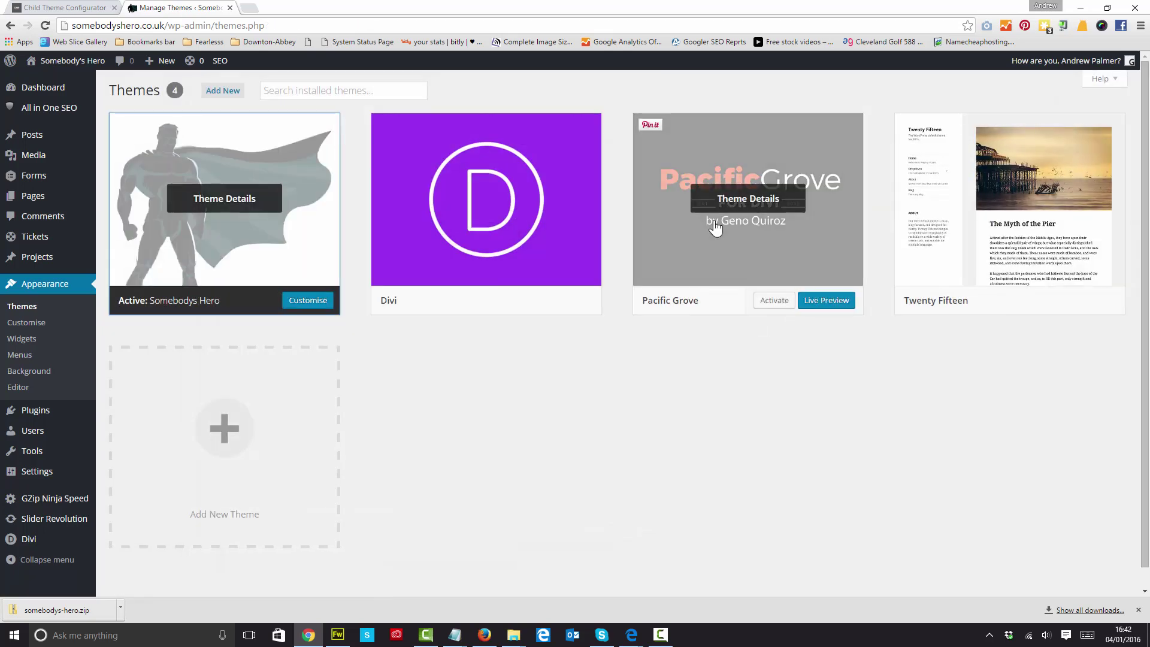
click(773, 300)
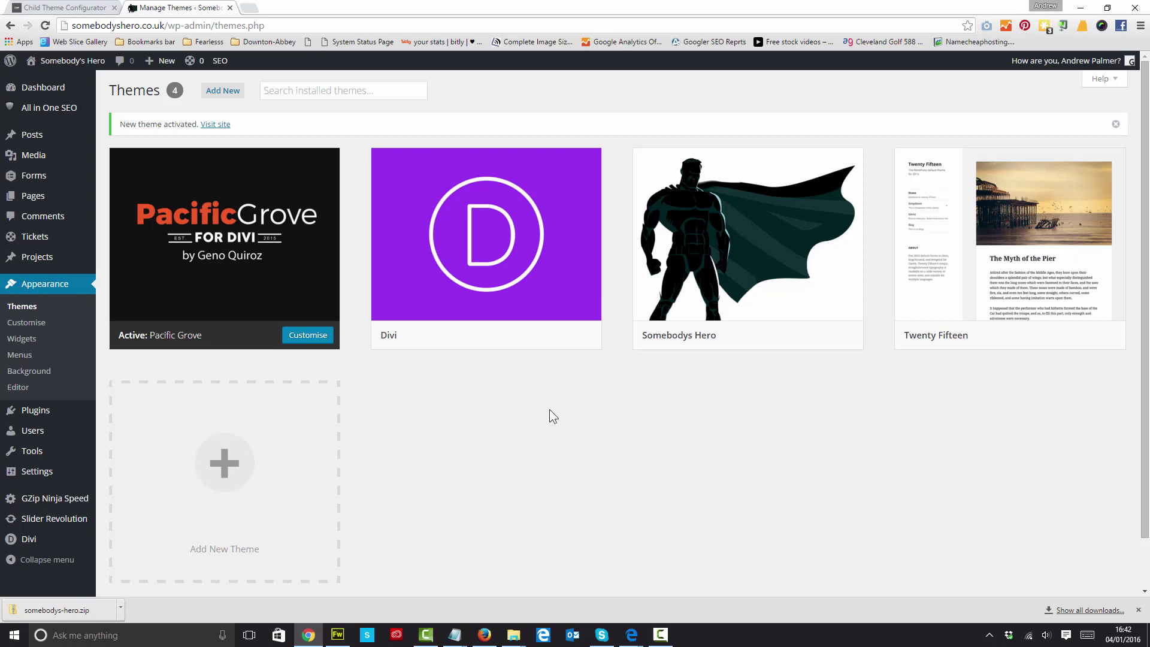
Switch back to the Child Theme Configurator browser tab.
click(58, 8)
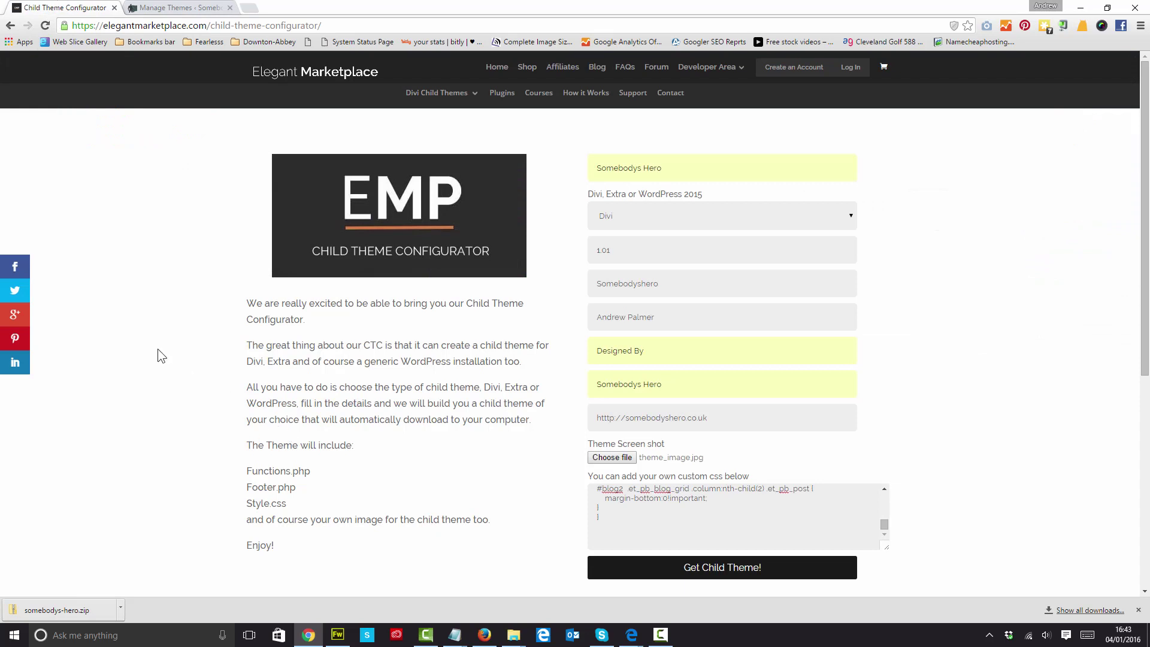